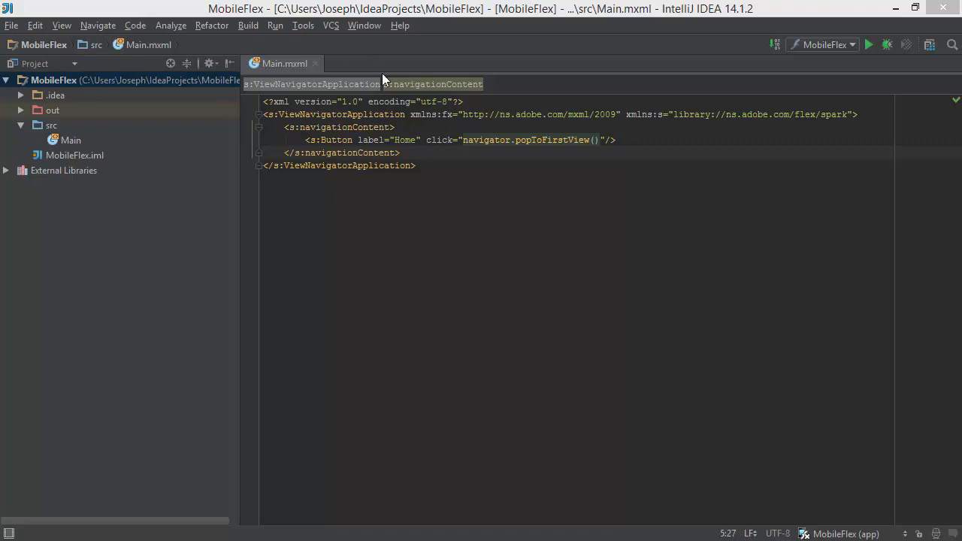
# - Open the project structure and review the MobileFlex app module's general settings and its Flex SDK dependency libraries
pyautogui.click(930, 46)
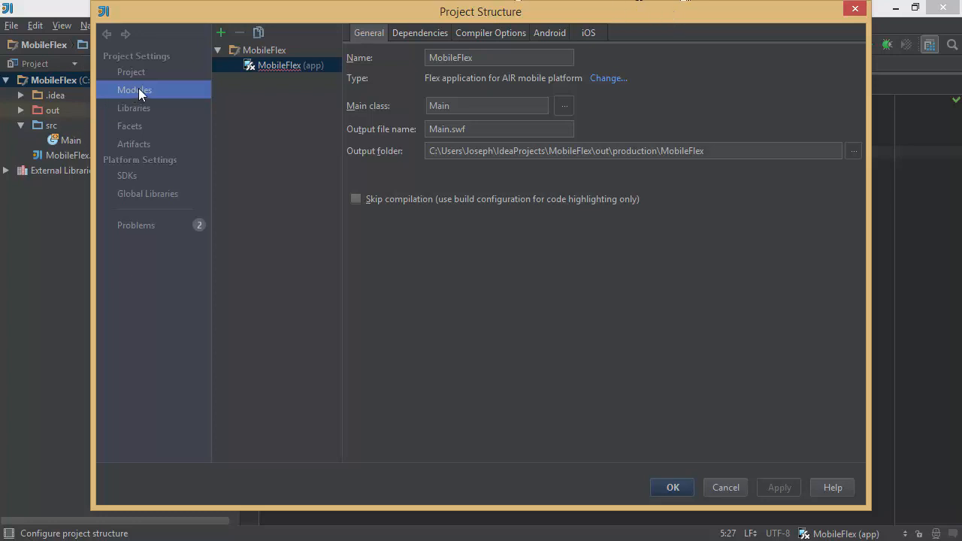
pyautogui.click(294, 66)
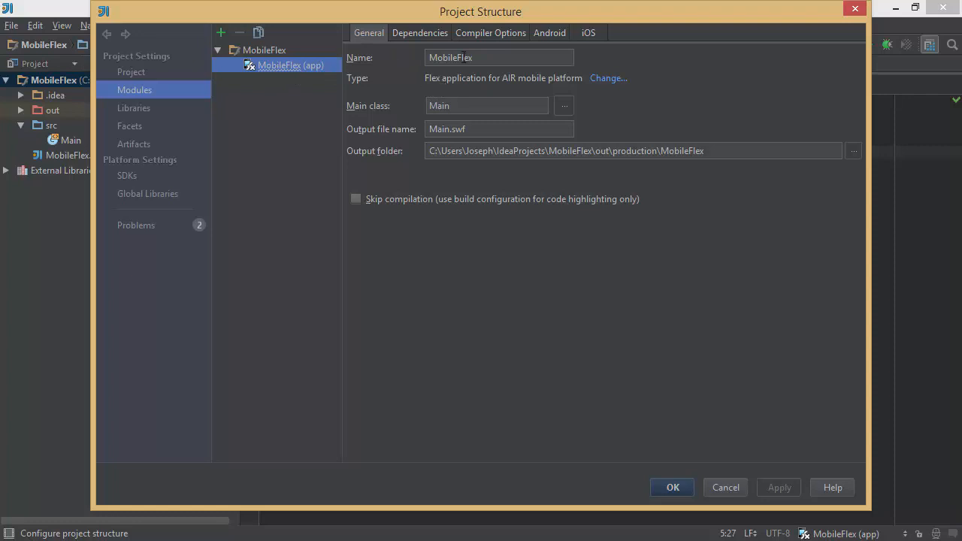
pyautogui.press('Tab')
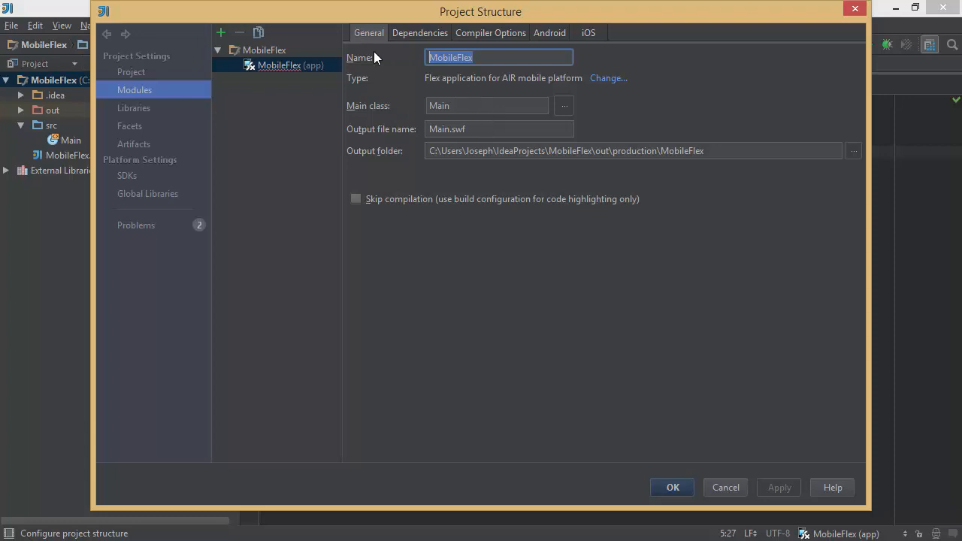
pyautogui.click(419, 33)
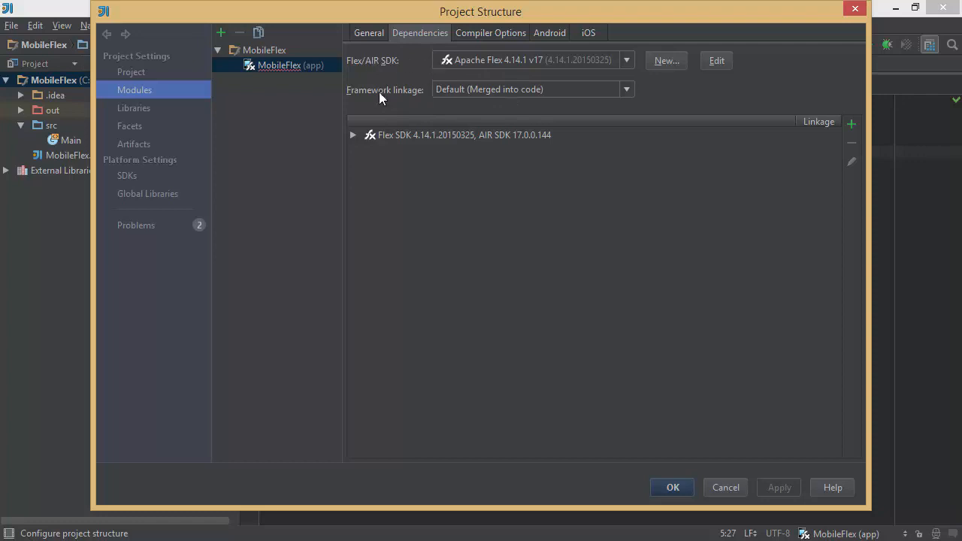
pyautogui.click(353, 135)
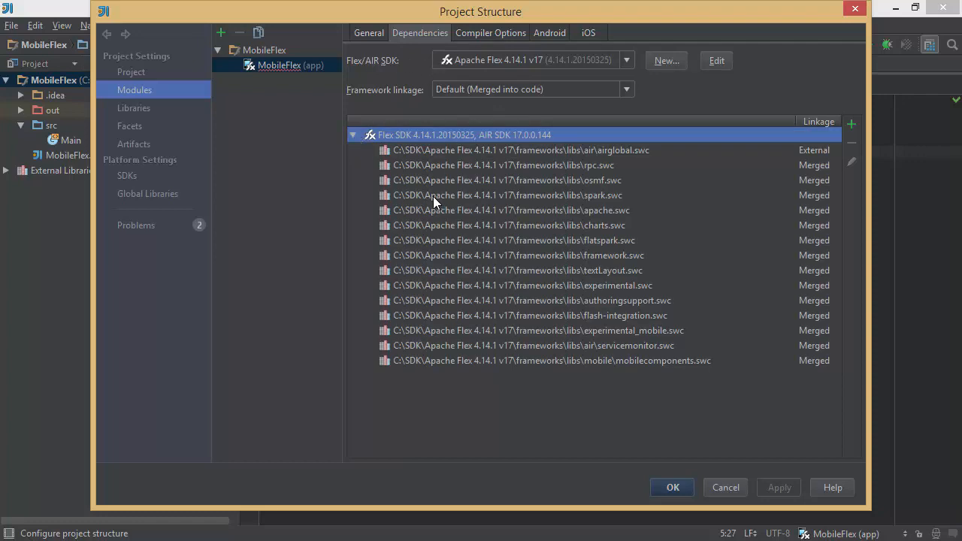
# - Examine the module's compiler options, including Generate debuggable SWF, and its iOS and Android packaging settings
pyautogui.click(477, 33)
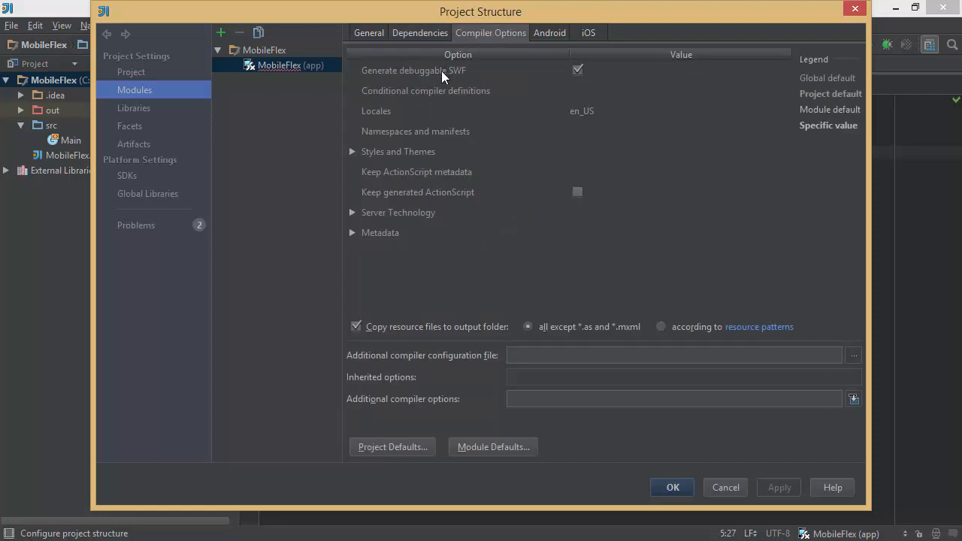
pyautogui.click(577, 69)
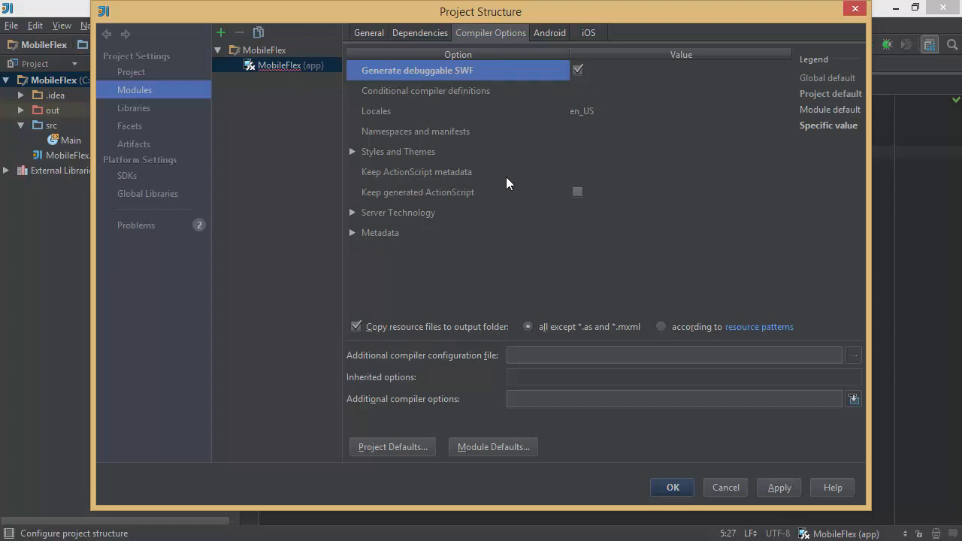
pyautogui.click(553, 32)
pyautogui.click(585, 33)
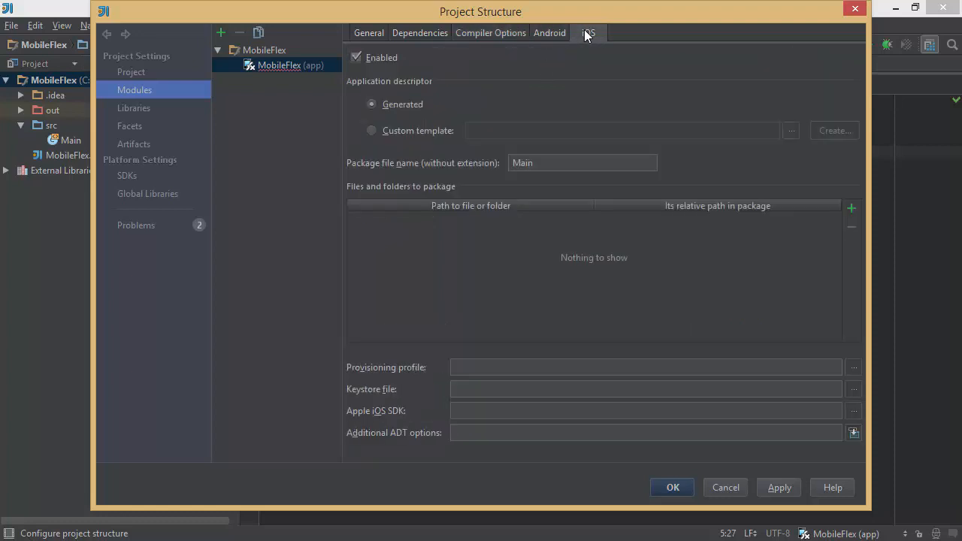
pyautogui.click(548, 38)
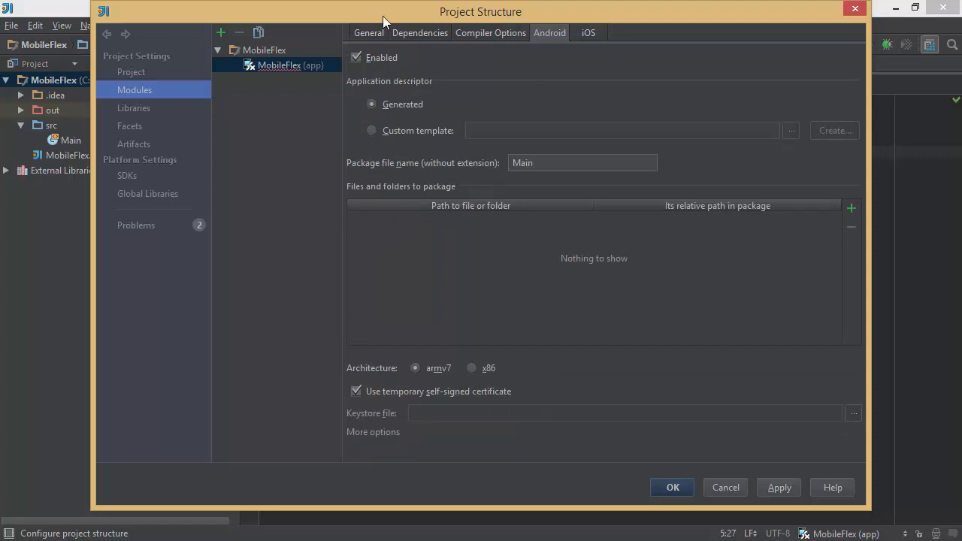
# - Switch the Android application descriptor to a custom template and start creating a new AIR descriptor template
pyautogui.moveTo(383, 16); pyautogui.dragTo(454, 16)
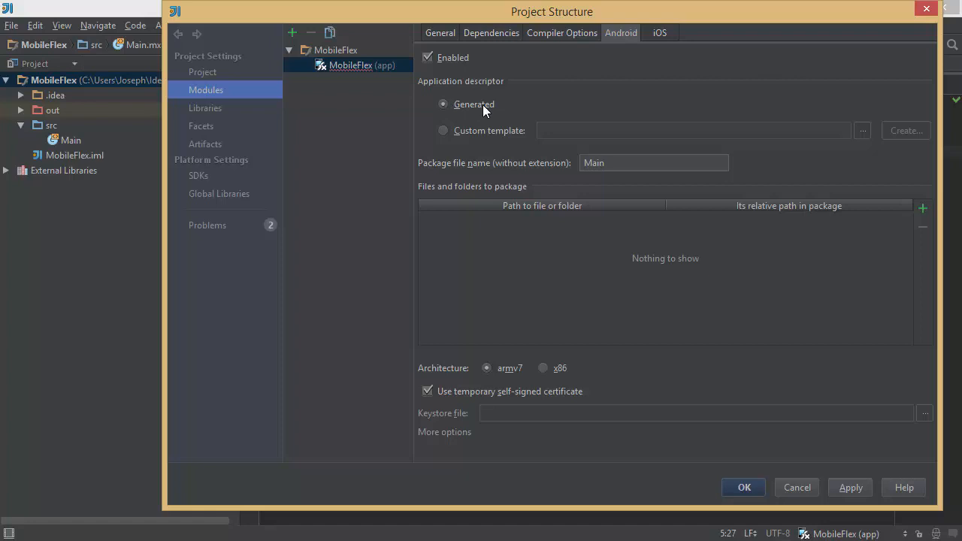
pyautogui.click(443, 131)
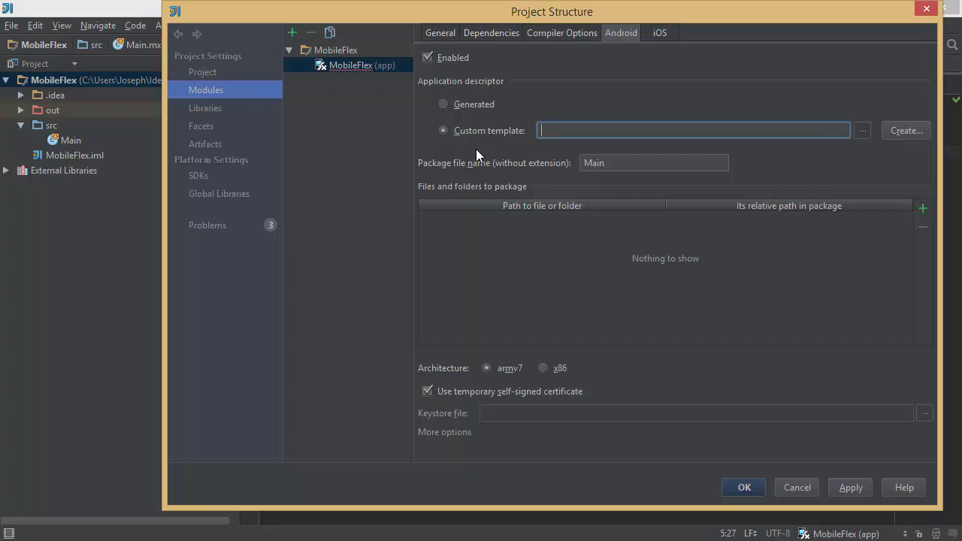
pyautogui.click(904, 131)
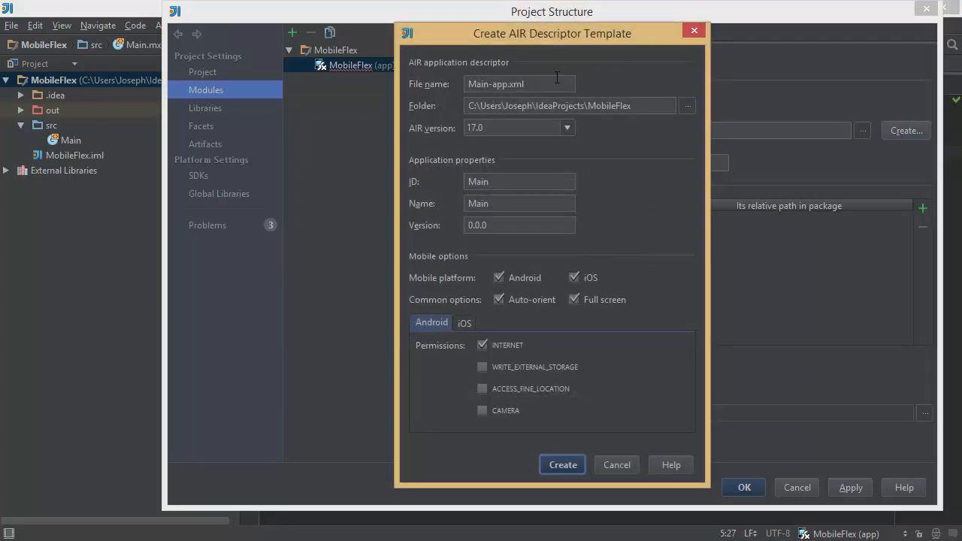
# - Review the descriptor template's file name, folder, available AIR versions and application version
pyautogui.moveTo(537, 84); pyautogui.dragTo(444, 86)
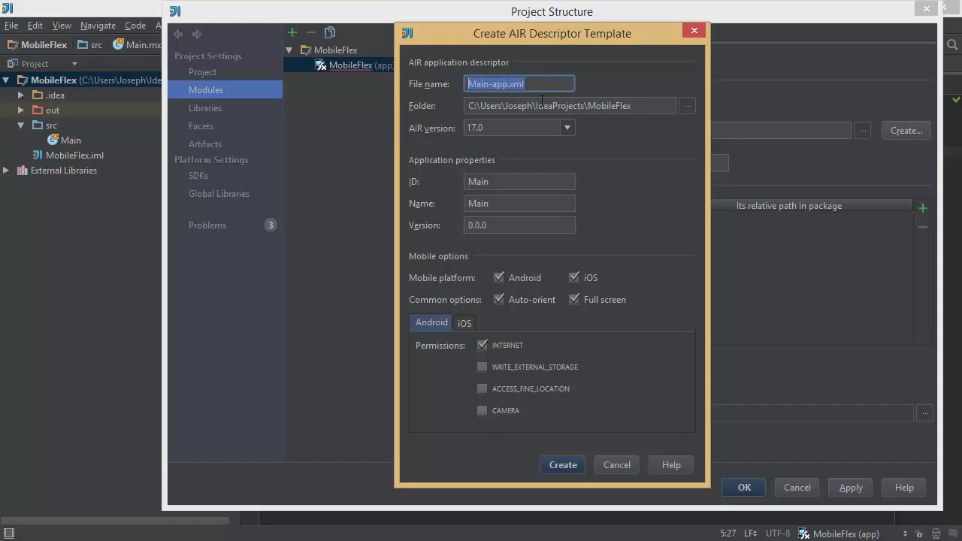
pyautogui.click(652, 109)
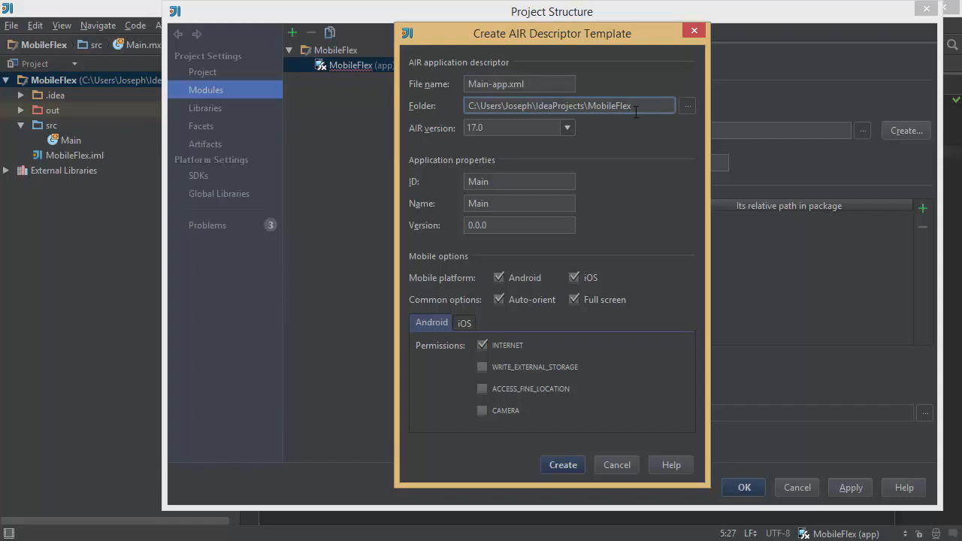
pyautogui.click(521, 130)
pyautogui.click(568, 129)
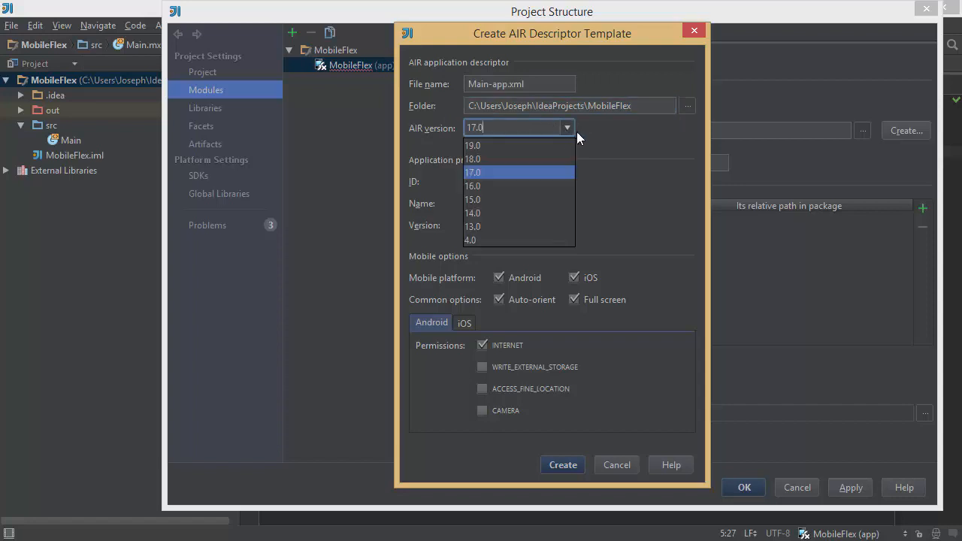
pyautogui.click(637, 137)
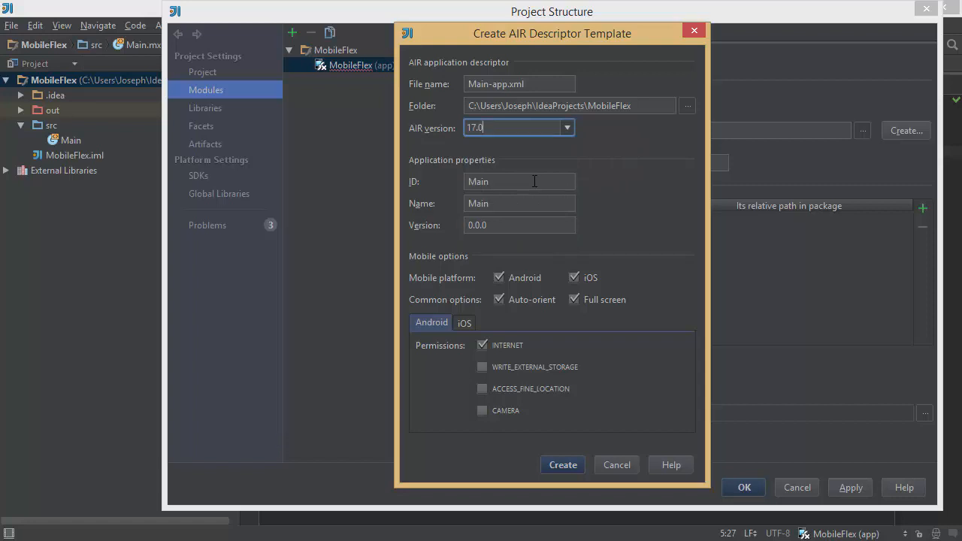
pyautogui.click(549, 228)
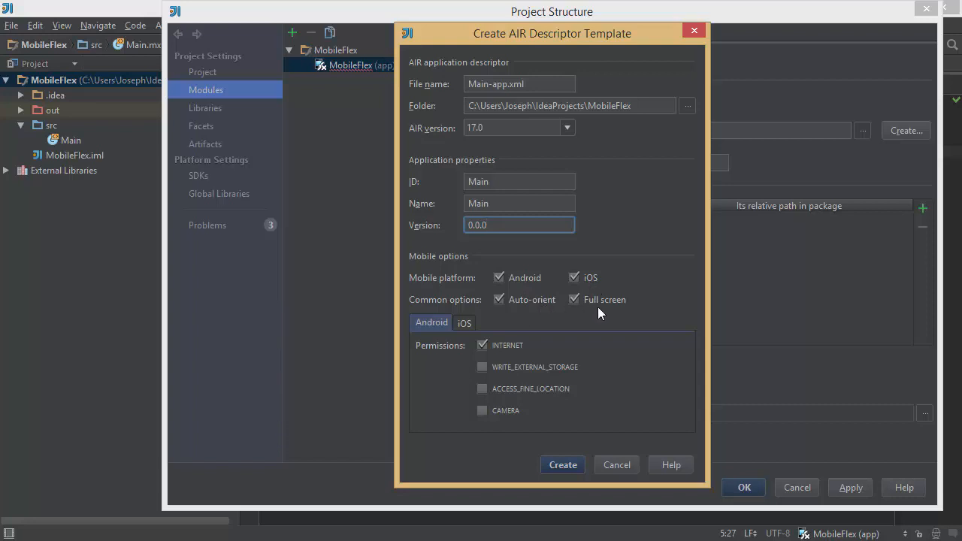
# - Check the template's full screen option, Android permissions and iOS device settings
pyautogui.click(574, 299)
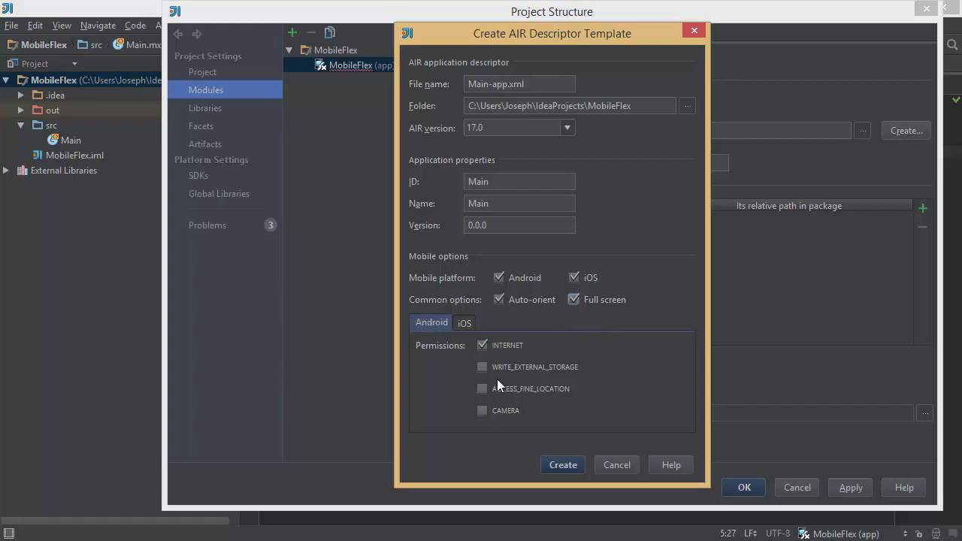
pyautogui.click(484, 343)
pyautogui.click(465, 323)
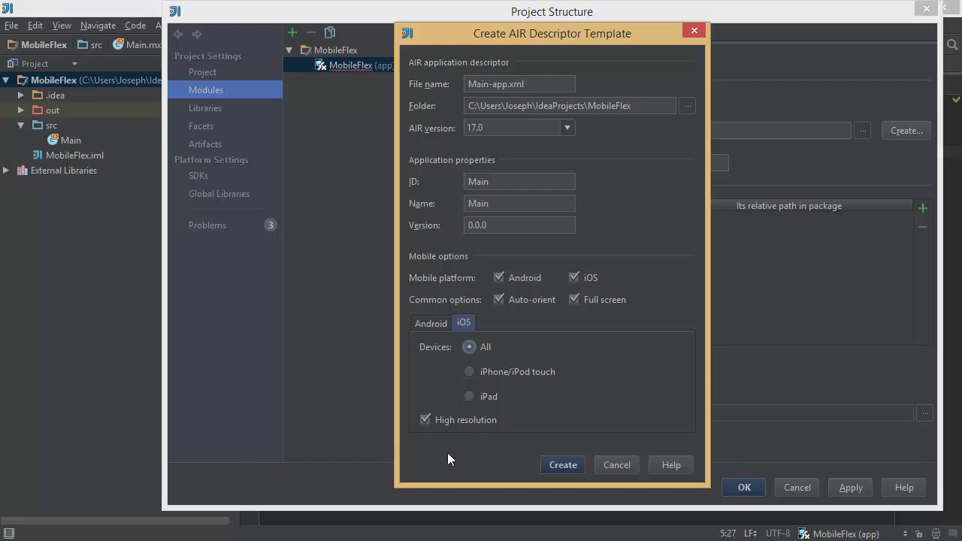
pyautogui.click(432, 323)
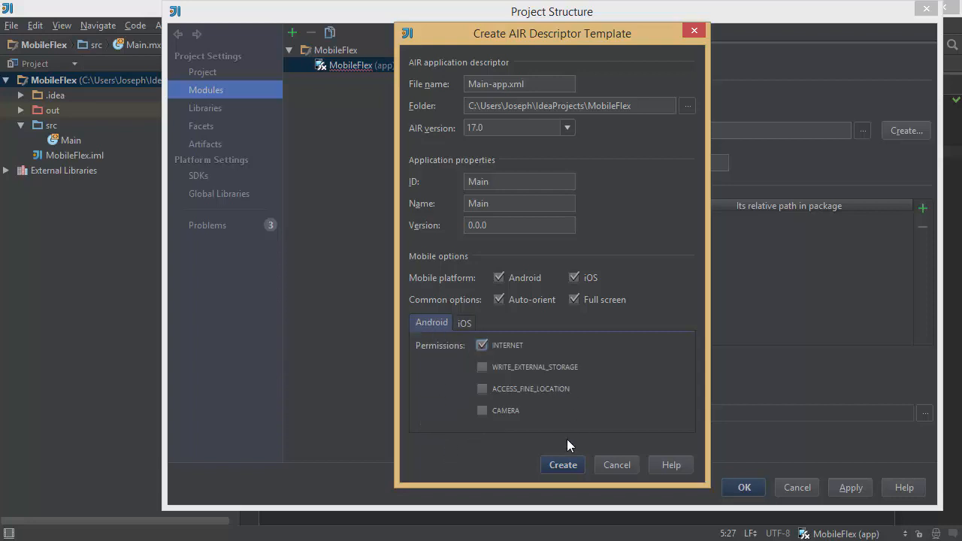
# - Create the Main-app.xml descriptor template, use it for both Android and iOS packaging, and save the project structure
pyautogui.click(560, 466)
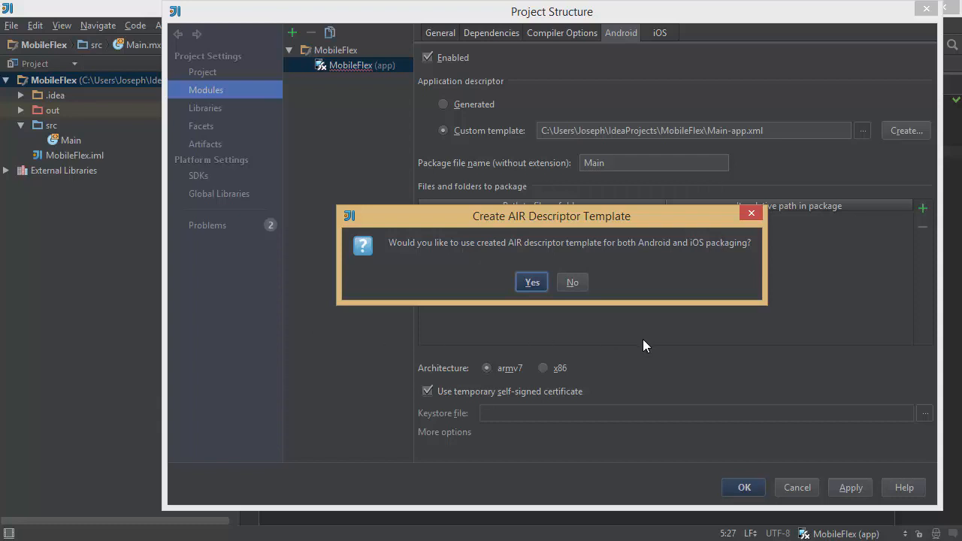
pyautogui.click(515, 281)
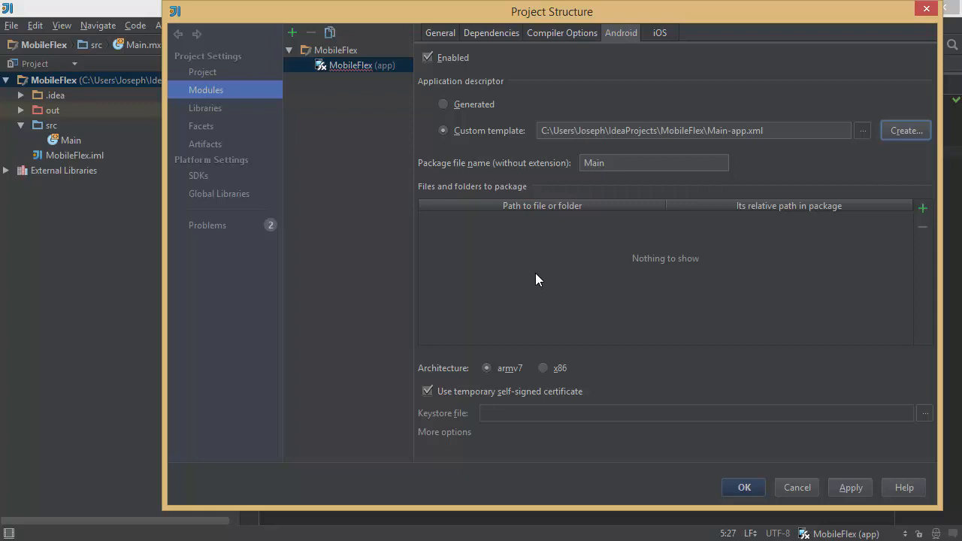
pyautogui.click(744, 488)
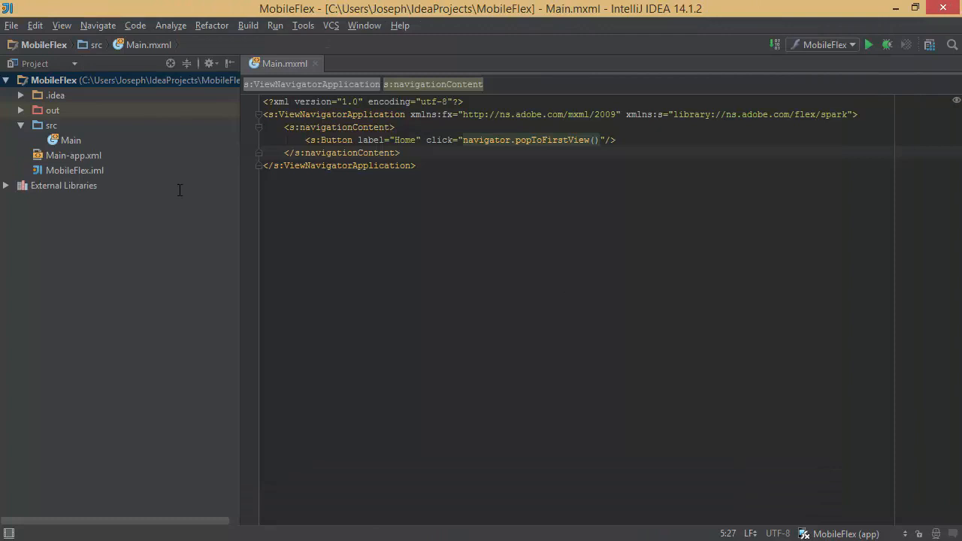
# - Open Main-app.xml and examine the AIR version in the application namespace and the remaining descriptor settings
pyautogui.doubleClick(92, 156)
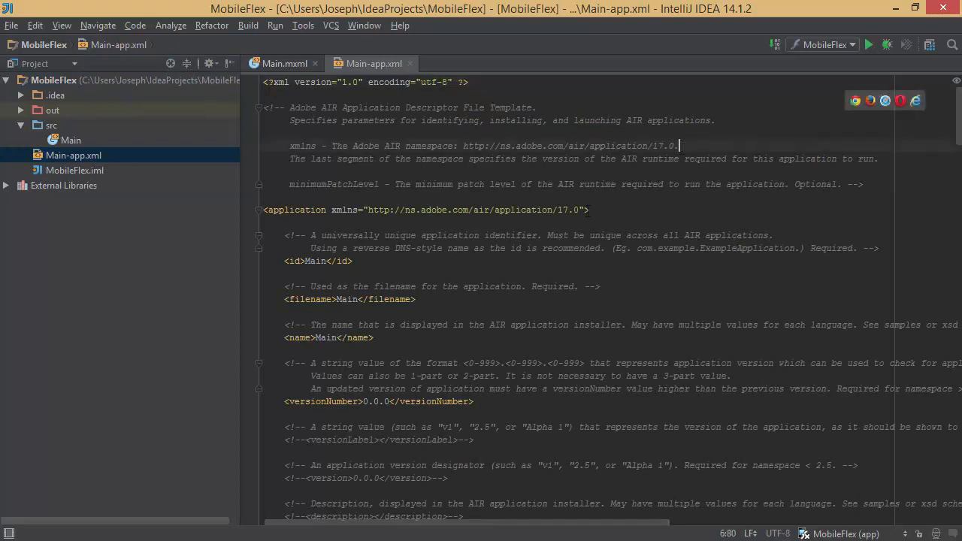
pyautogui.moveTo(569, 210); pyautogui.dragTo(558, 210)
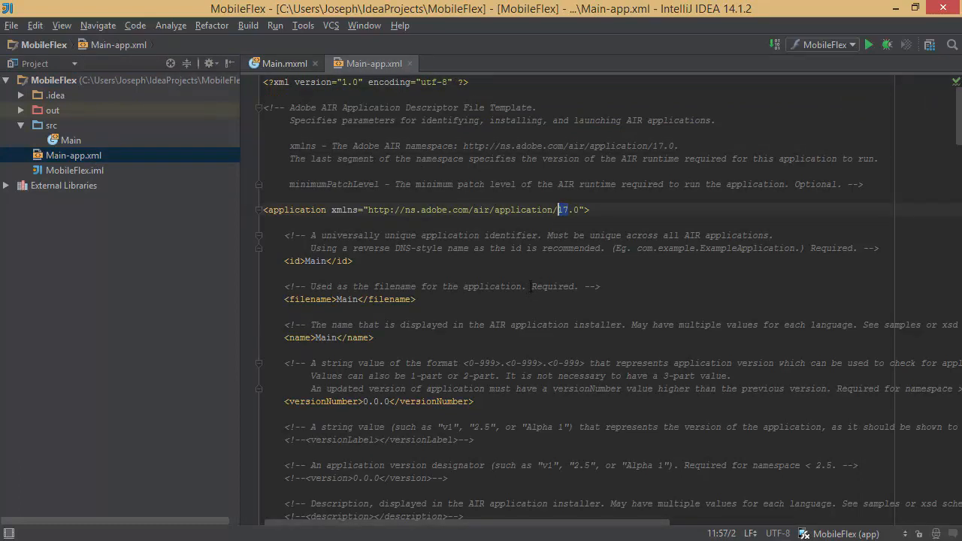
pyautogui.click(606, 212)
pyautogui.moveTo(570, 210); pyautogui.dragTo(558, 211)
pyautogui.press('End')
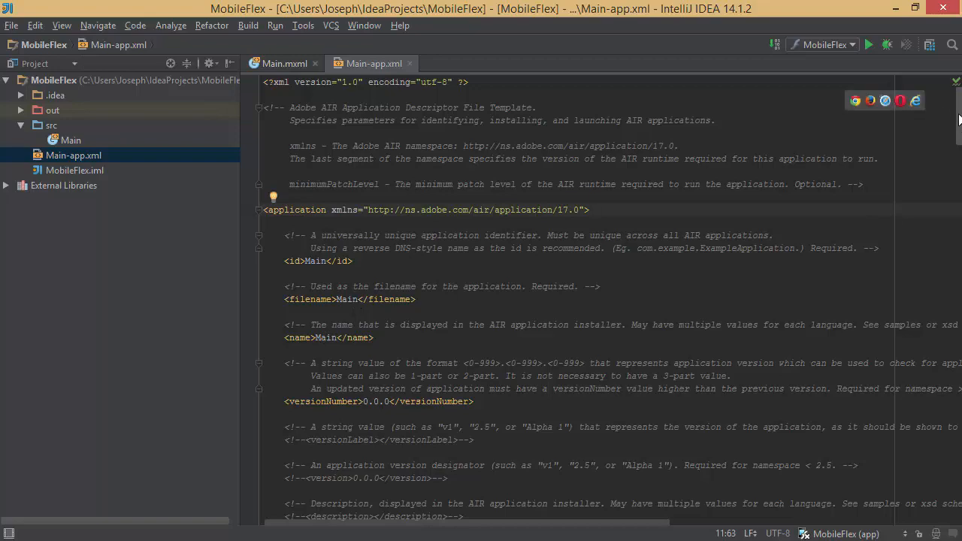
pyautogui.moveTo(960, 131); pyautogui.dragTo(960, 148)
pyautogui.scroll(-1, 609, 301)
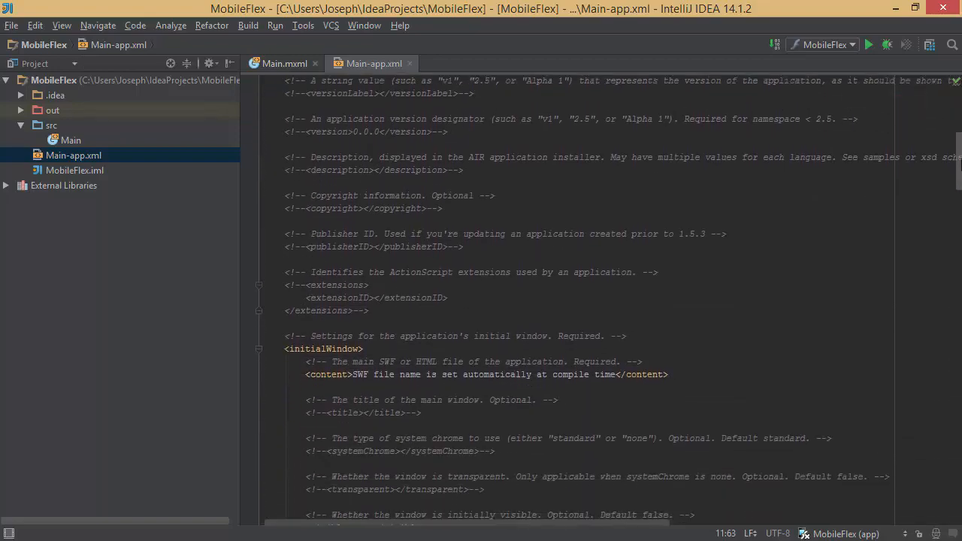
pyautogui.moveTo(959, 165); pyautogui.dragTo(959, 114)
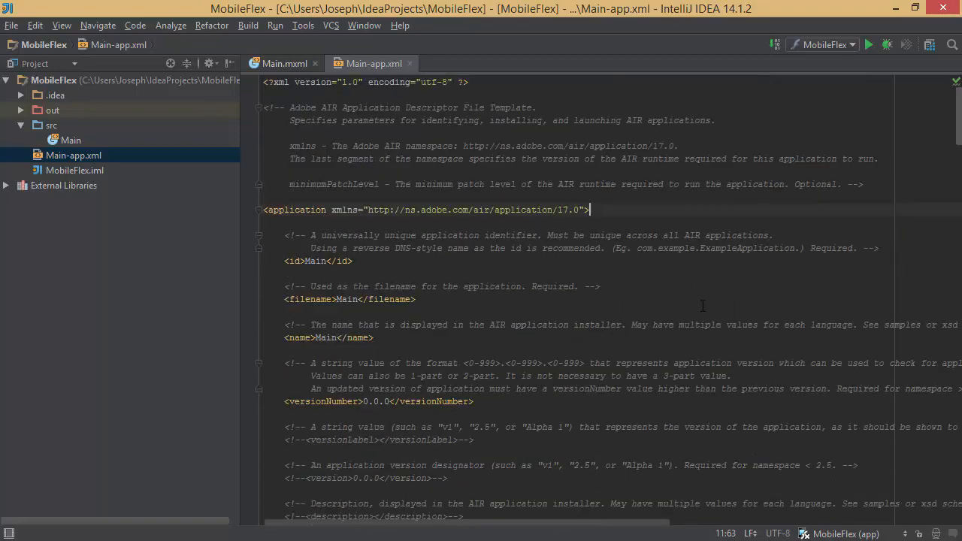